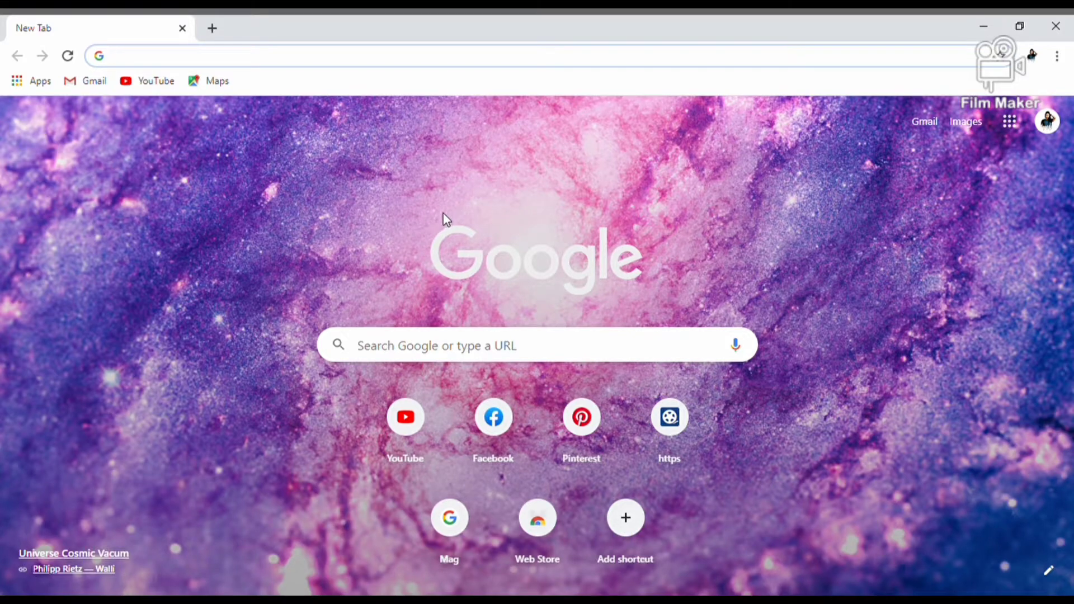
Step: Open Google Drive and create a new blank Google Sites site from it
left_click(26, 84)
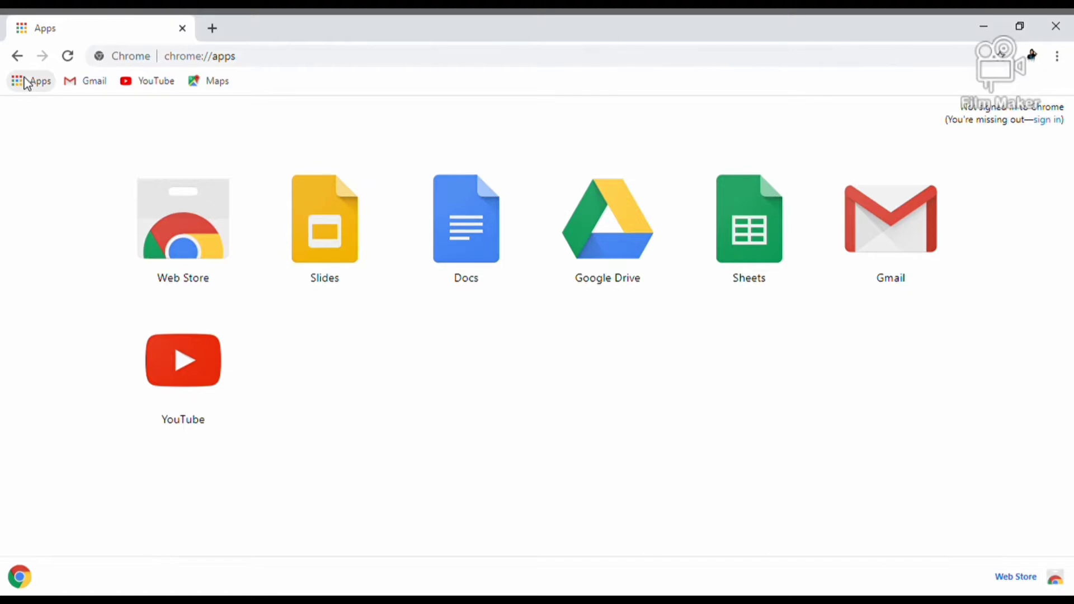
left_click(607, 235)
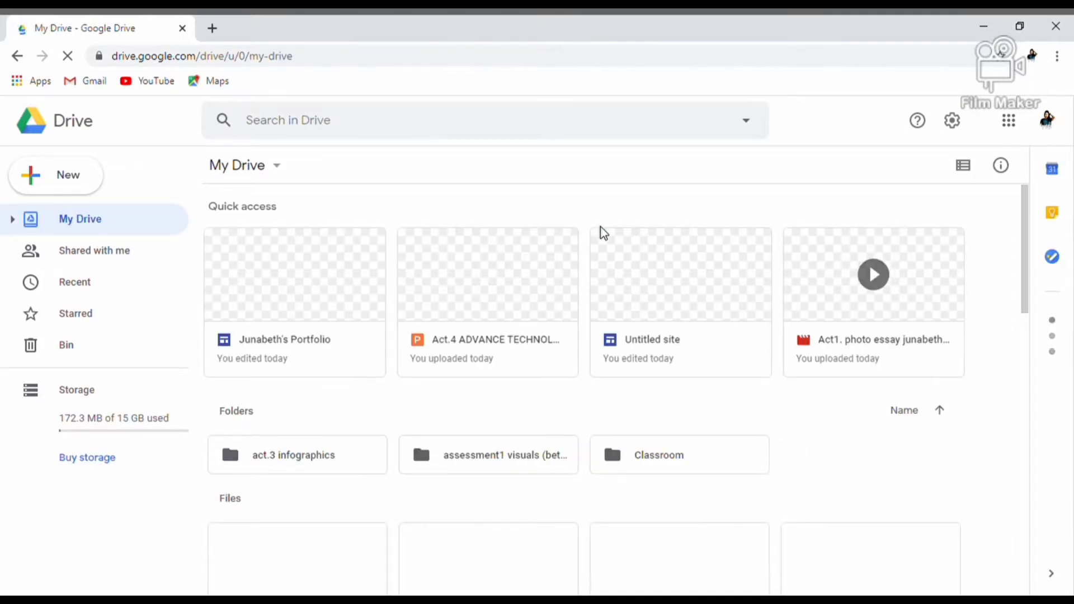
left_click(74, 183)
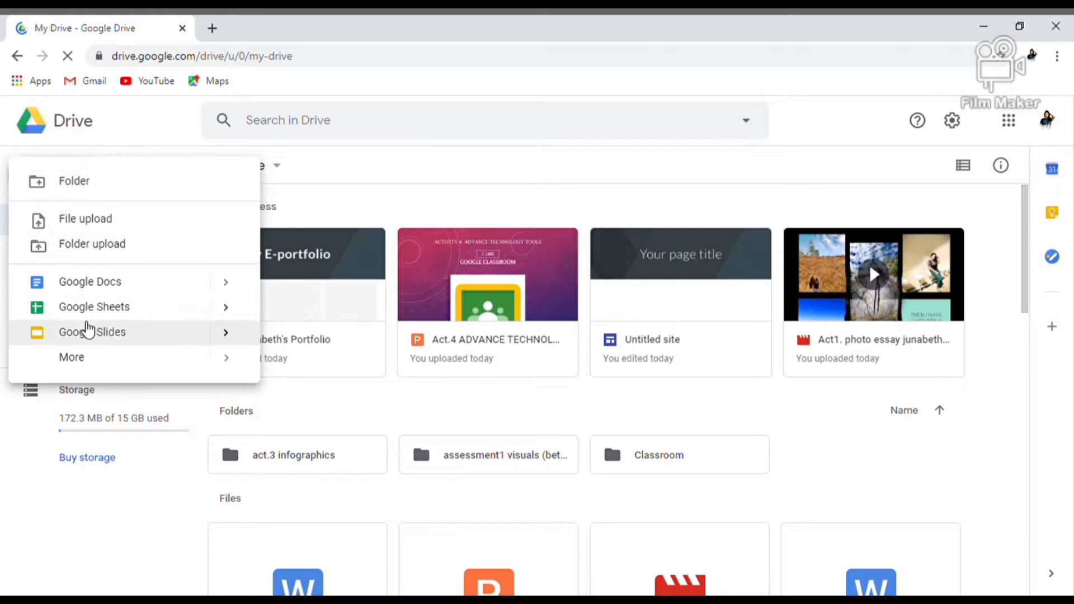
mouse_move(87, 359)
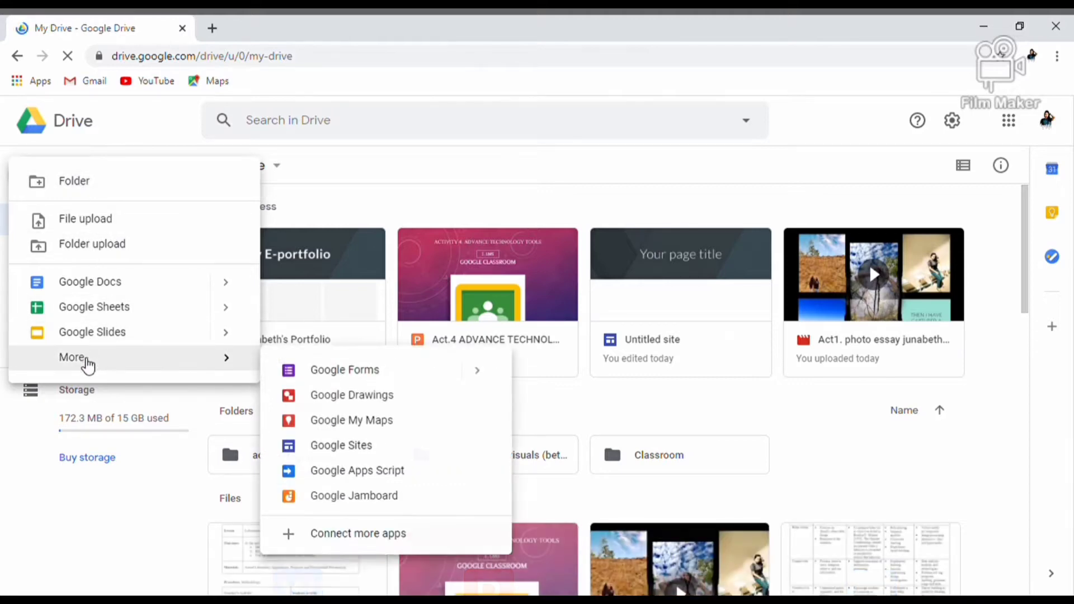
left_click(317, 451)
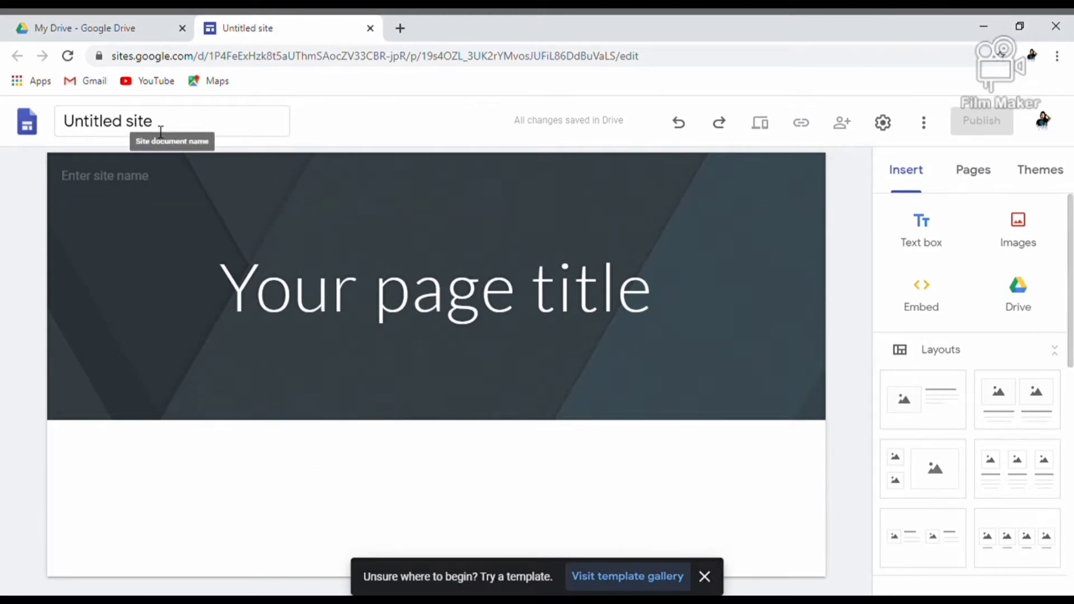
Step: Enter the owner's first name in possessive form followed by "Portfolio" as the site name in the header
left_click(154, 181)
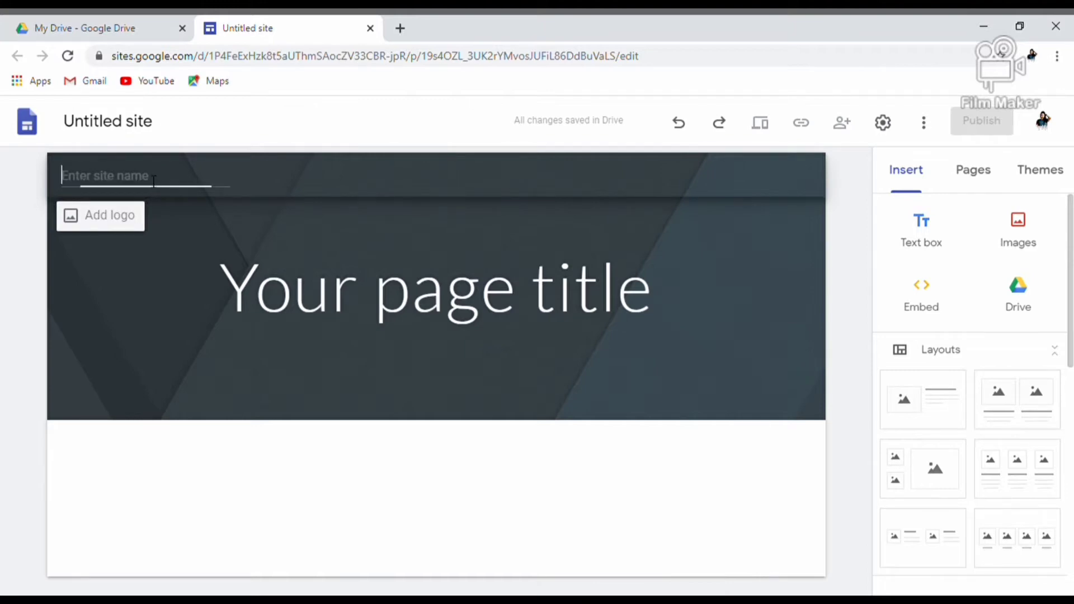
type("Junabeth's Portfolio")
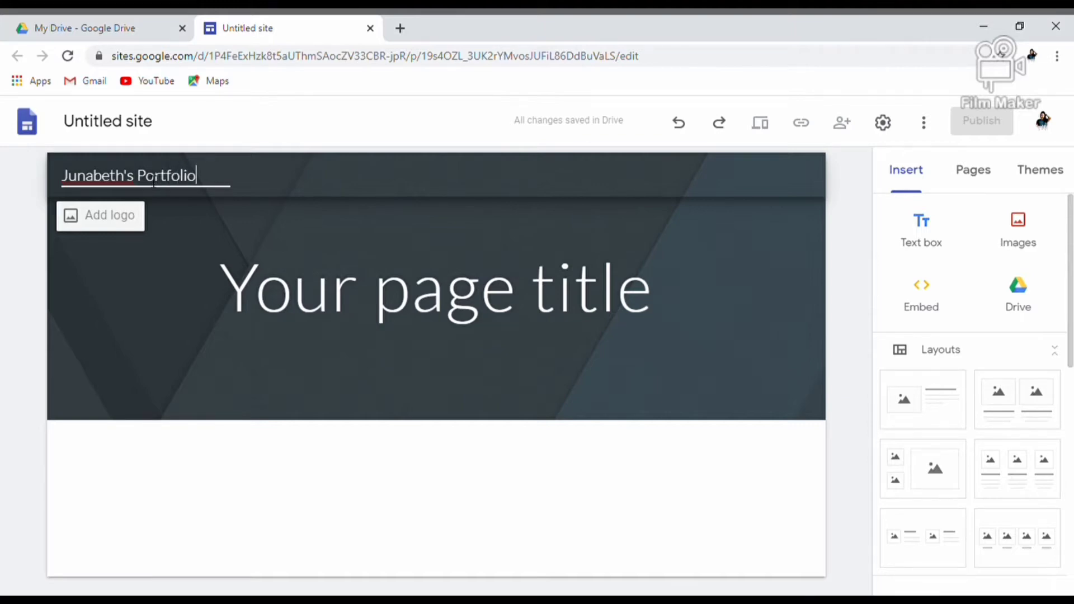
key("Return")
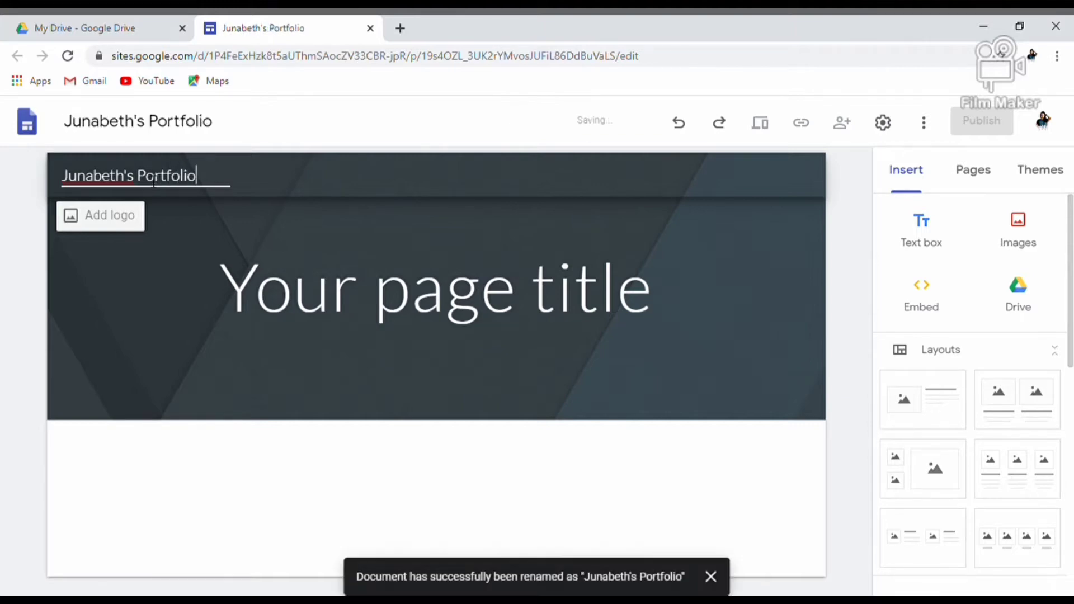
Step: Replace the placeholder page title with "My E-PORTFOLIO" and widen its text box on both sides to fit one line
left_click(228, 306)
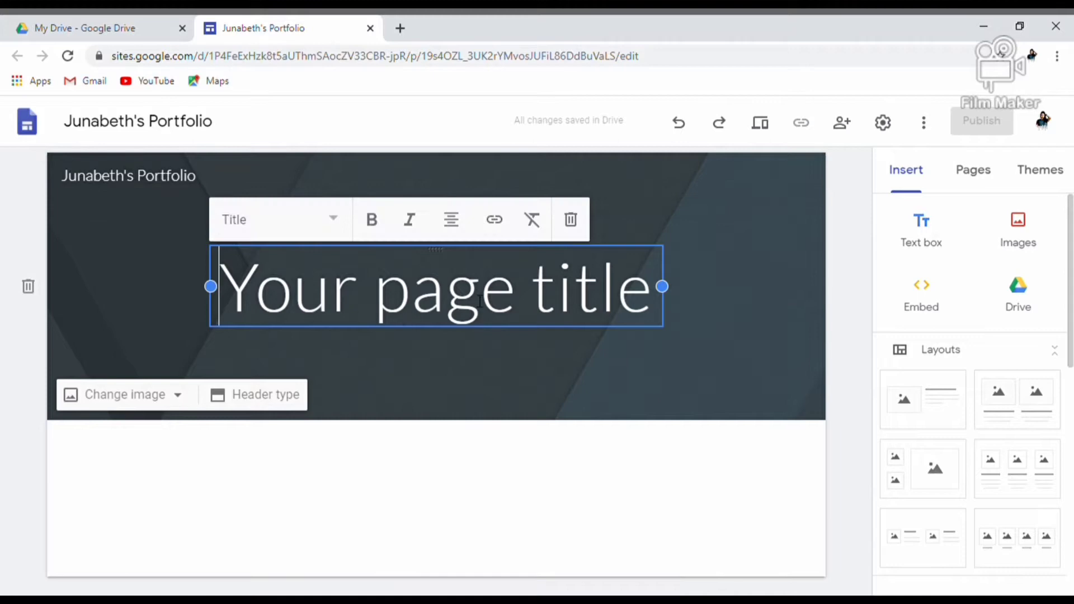
left_click(660, 302)
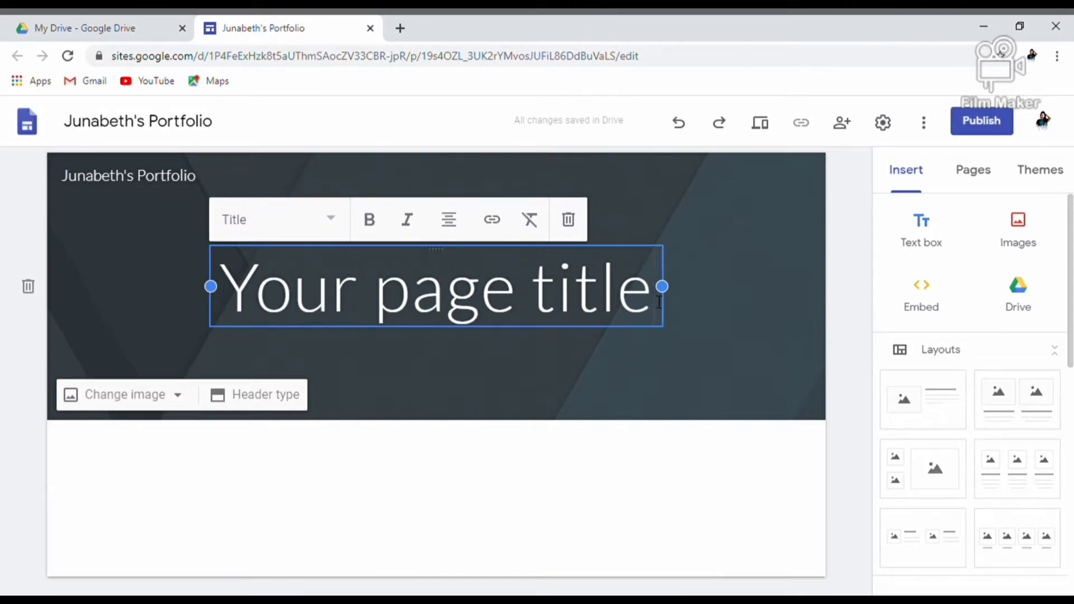
key("BackSpace")
key("BackSpace")
key("BackSpace")
key("BackSpace")
key("BackSpace")
key("BackSpace")
key("BackSpace")
key("BackSpace")
key("BackSpace")
key("BackSpace")
key("BackSpace")
key("BackSpace")
key("BackSpace")
key("BackSpace")
key("BackSpace")
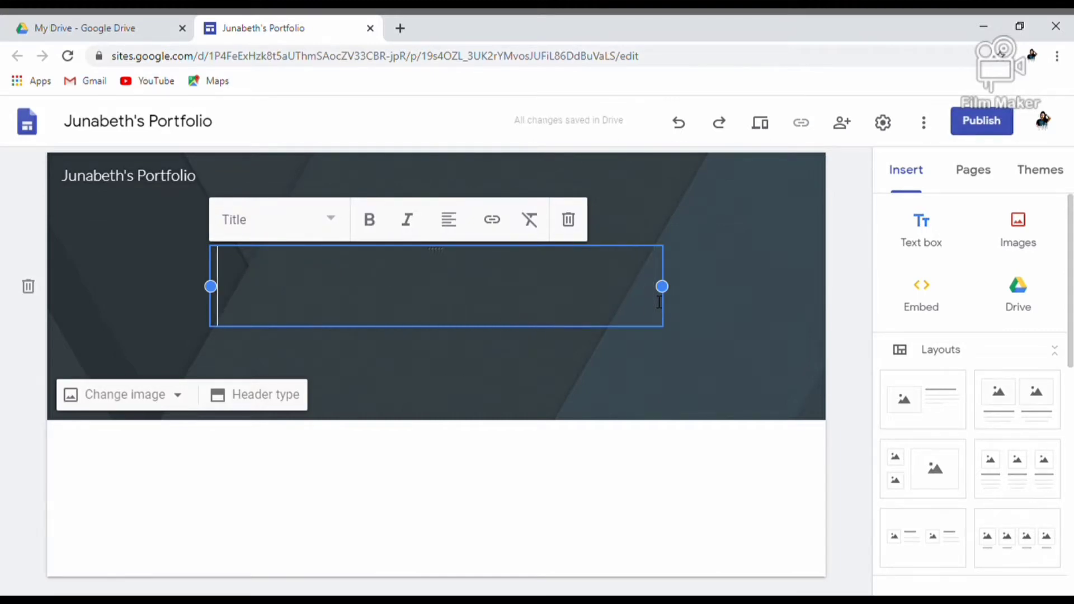
type("My ")
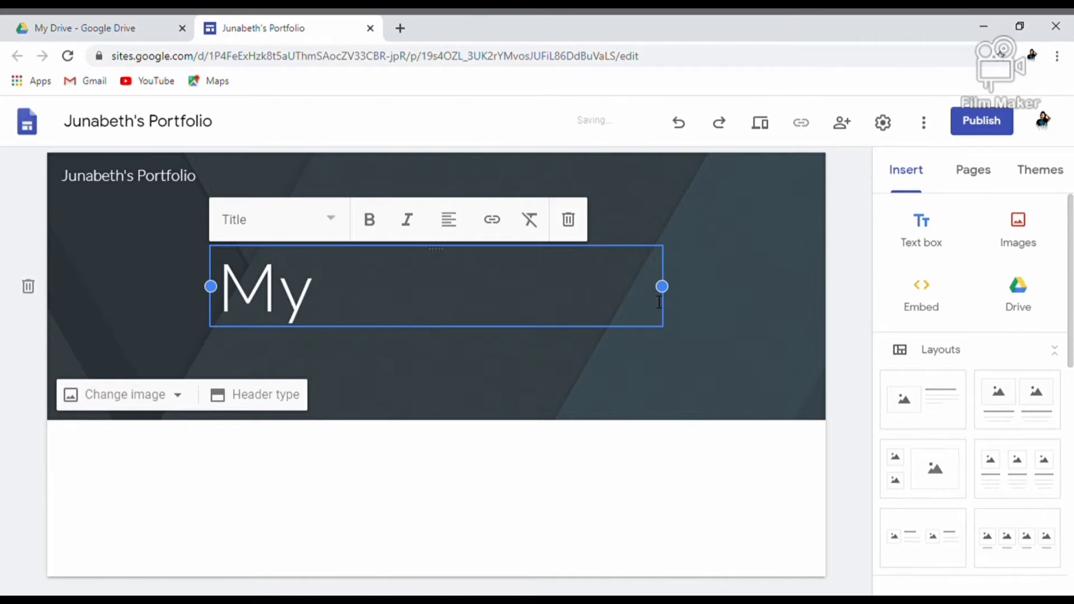
type("E-P")
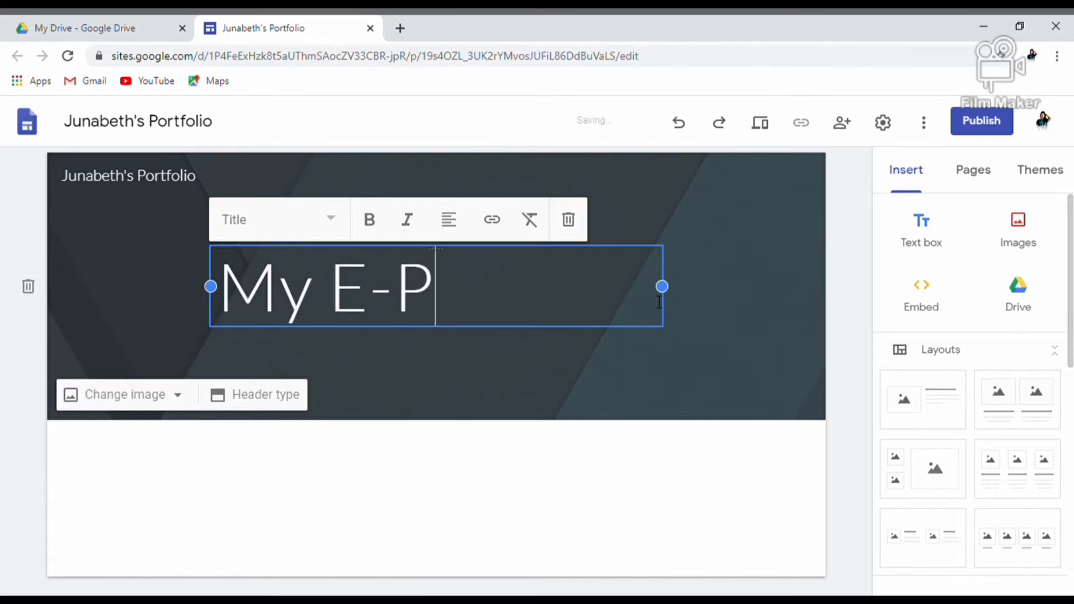
type("ORTFOLIO")
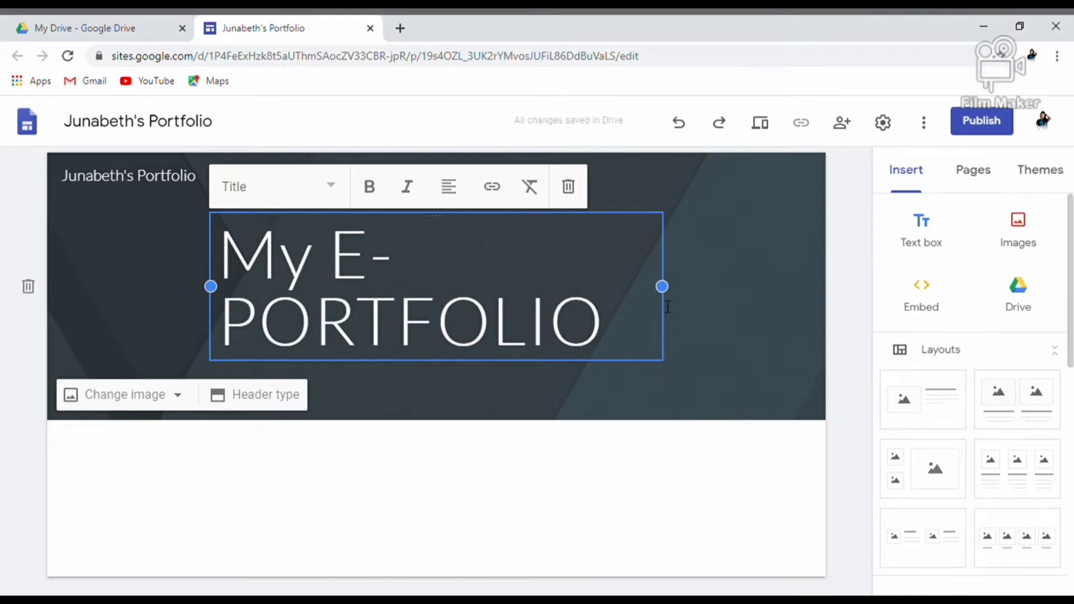
left_click_drag(662, 287, 839, 293)
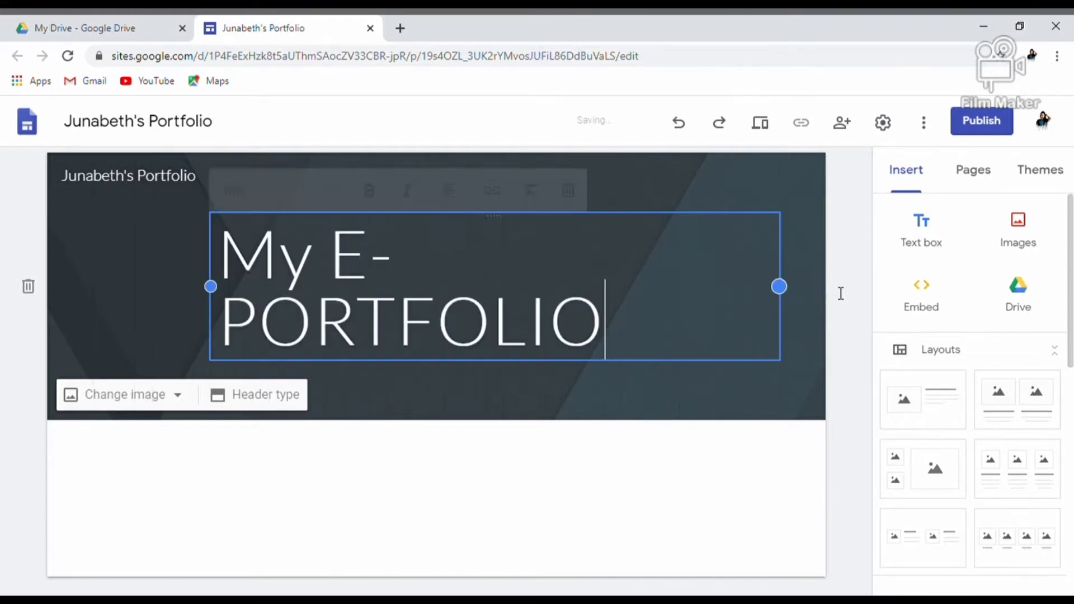
left_click_drag(202, 283, 128, 277)
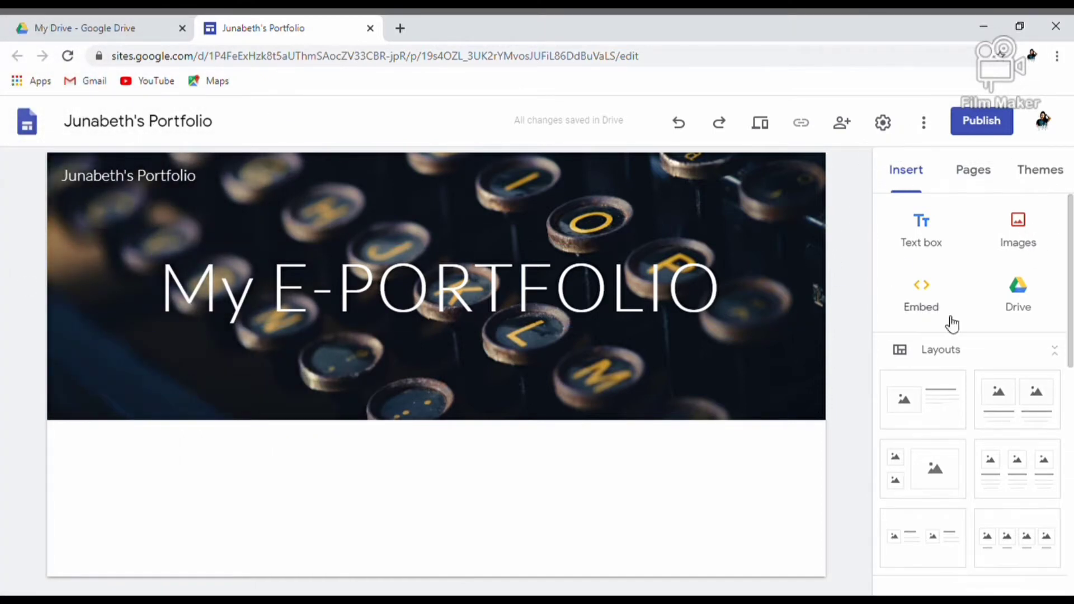
Step: Add the three-column layout with an image placeholder, heading and caption in each column below the header
left_click_drag(1070, 358, 1070, 411)
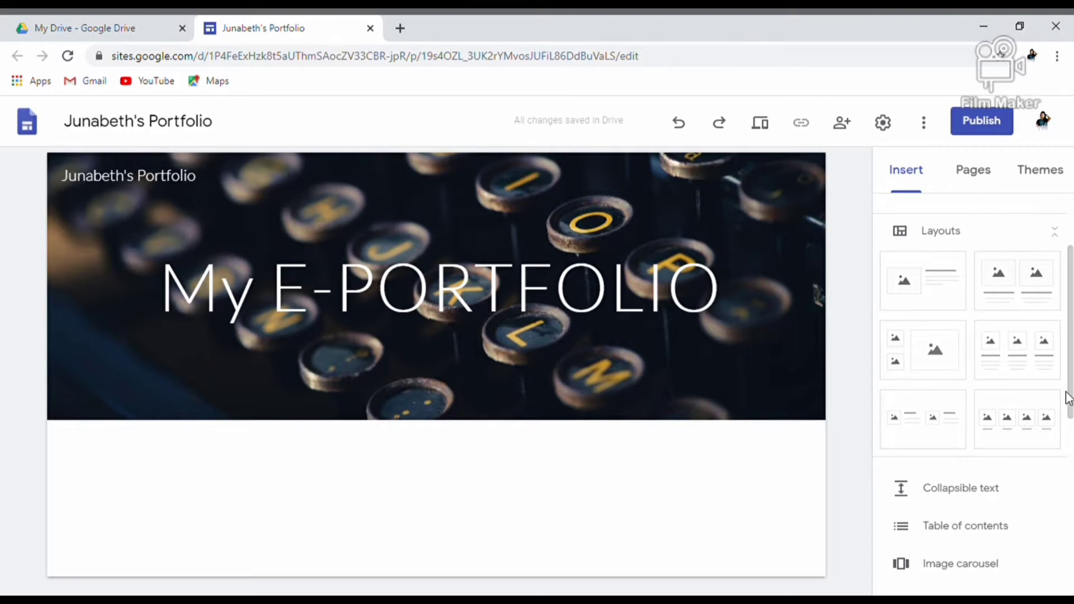
left_click_drag(1071, 399, 1071, 482)
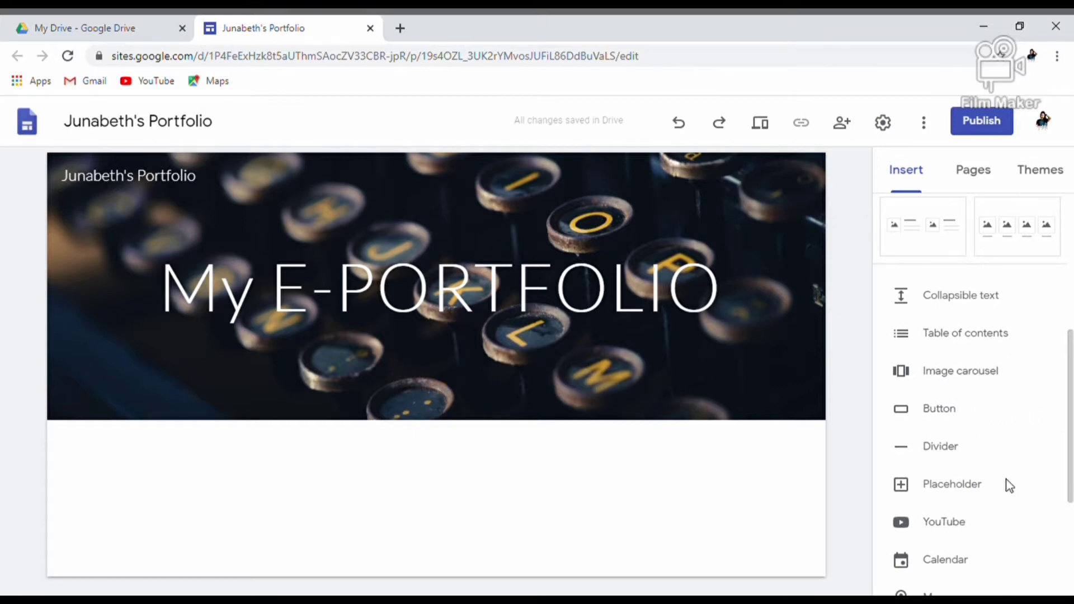
scroll(1070, 482, "down", 3)
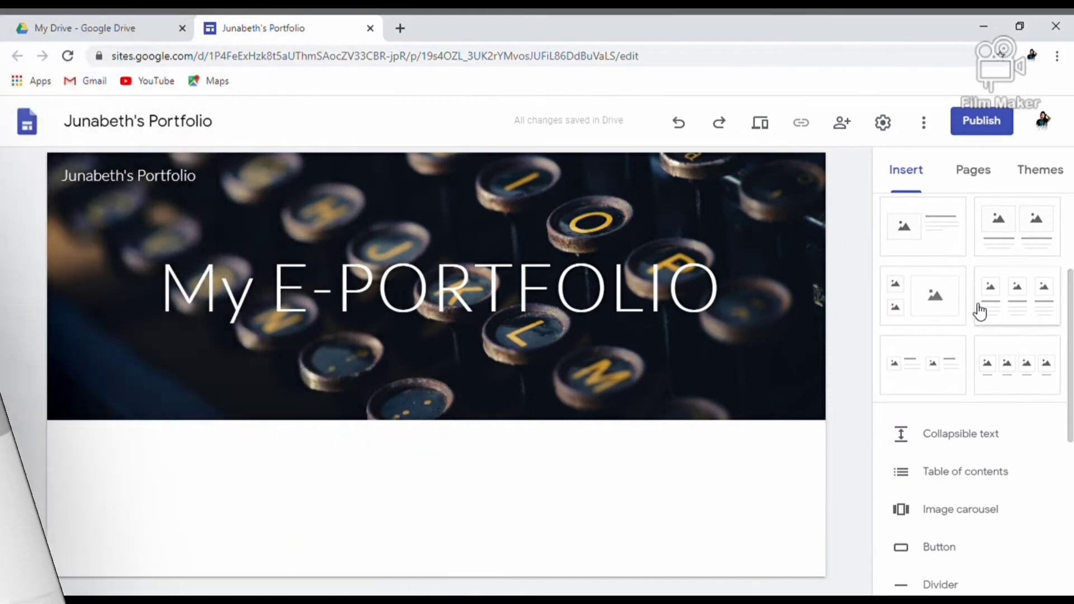
left_click(1028, 295)
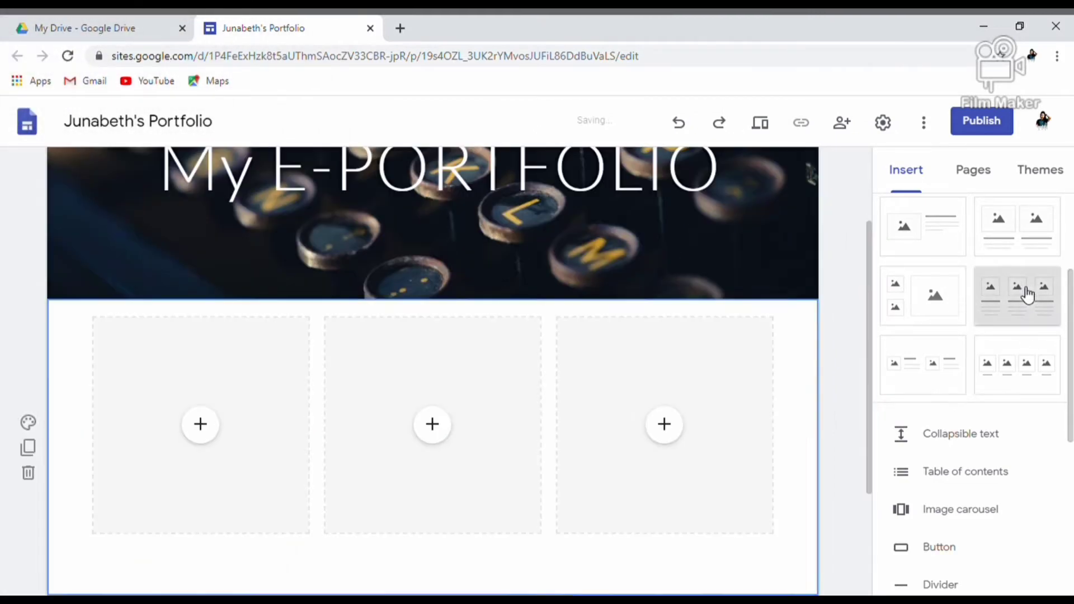
Step: Insert the "Act1. photo essay" video from Drive into the first column's placeholder
left_click(211, 350)
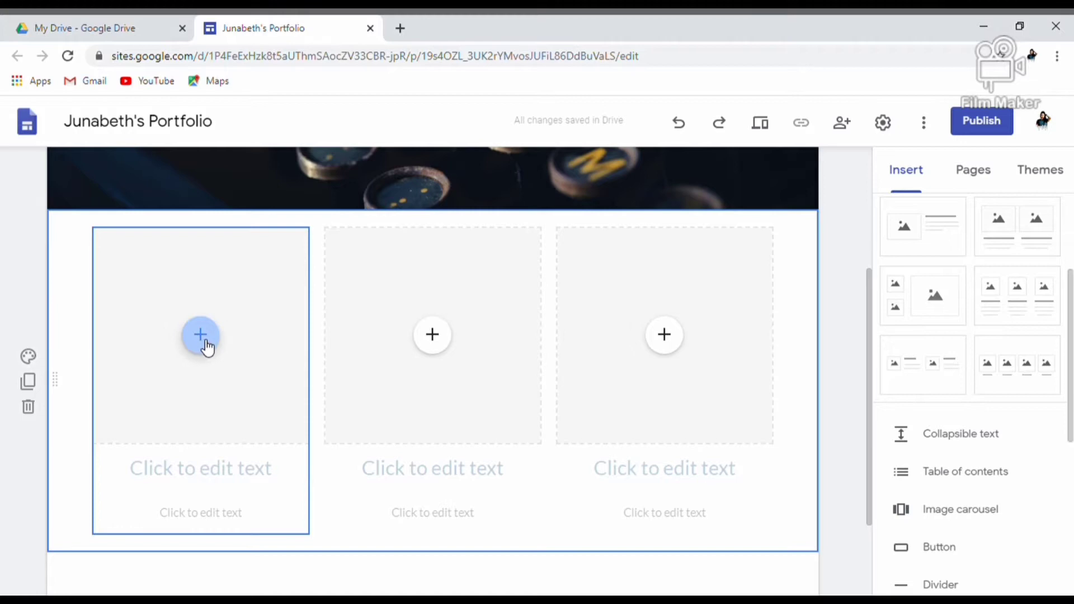
left_click(206, 347)
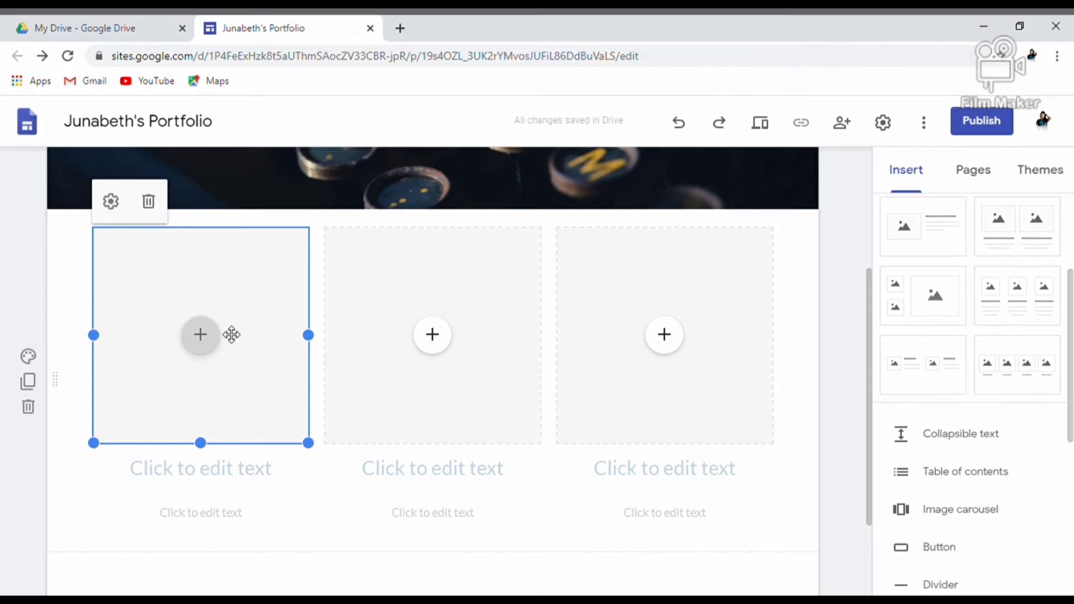
left_click(210, 349)
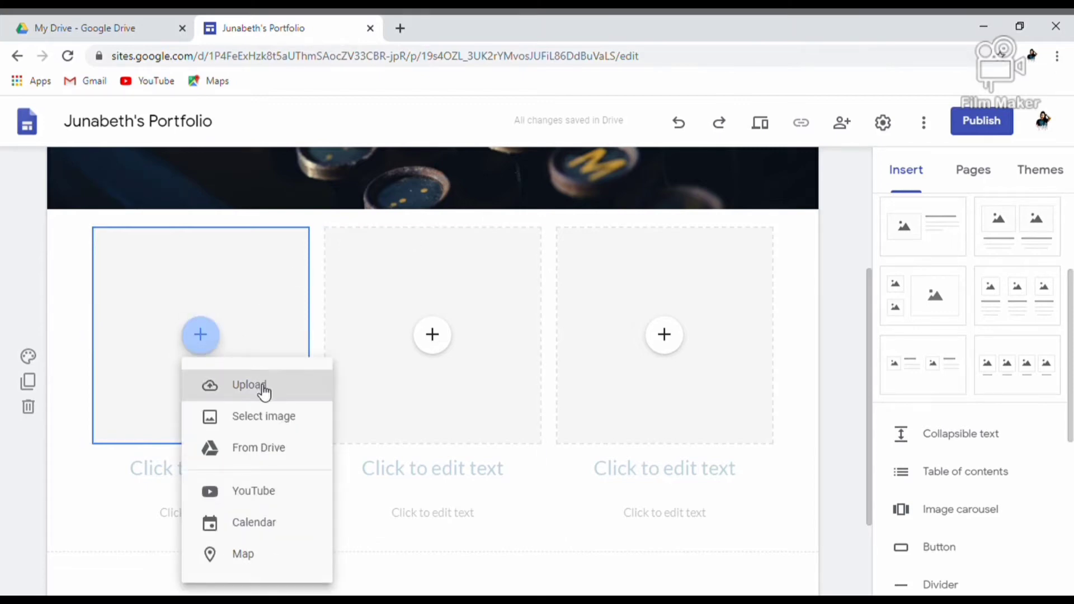
left_click(280, 459)
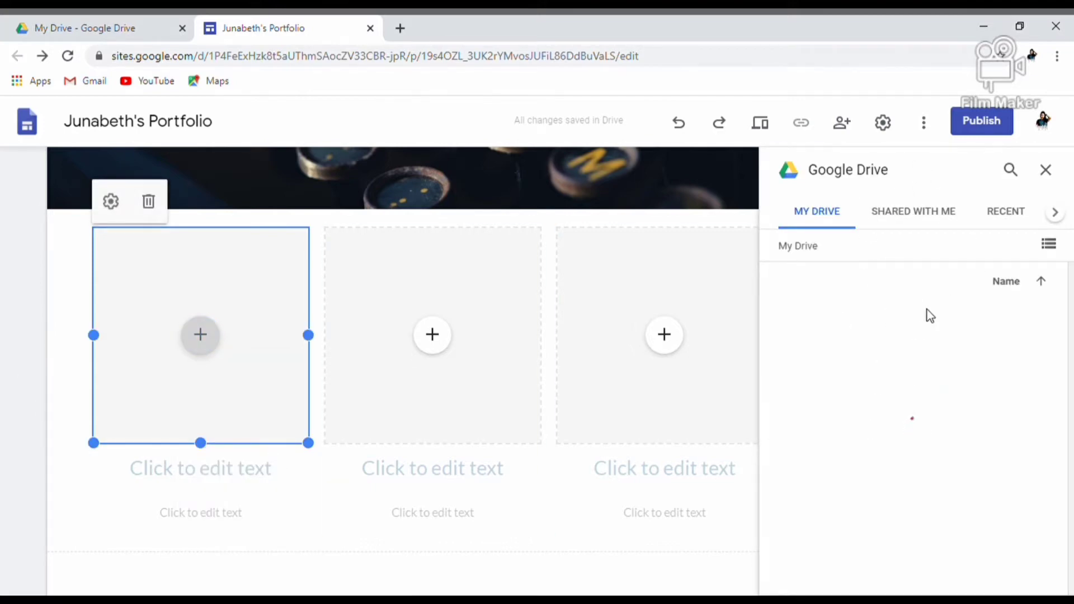
left_click_drag(1071, 313, 1070, 352)
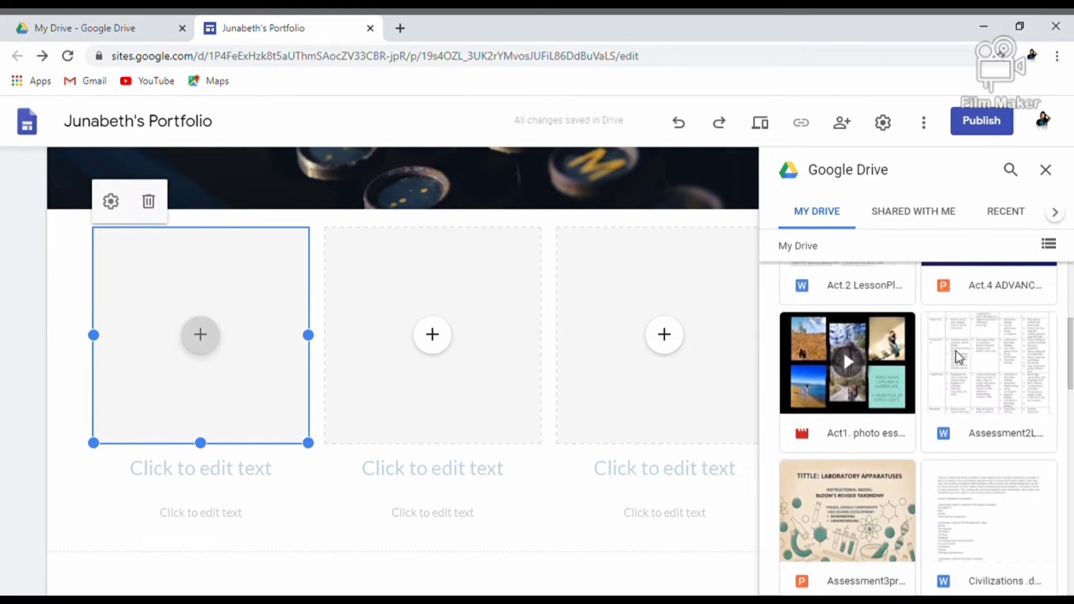
left_click(842, 360)
left_click(1031, 577)
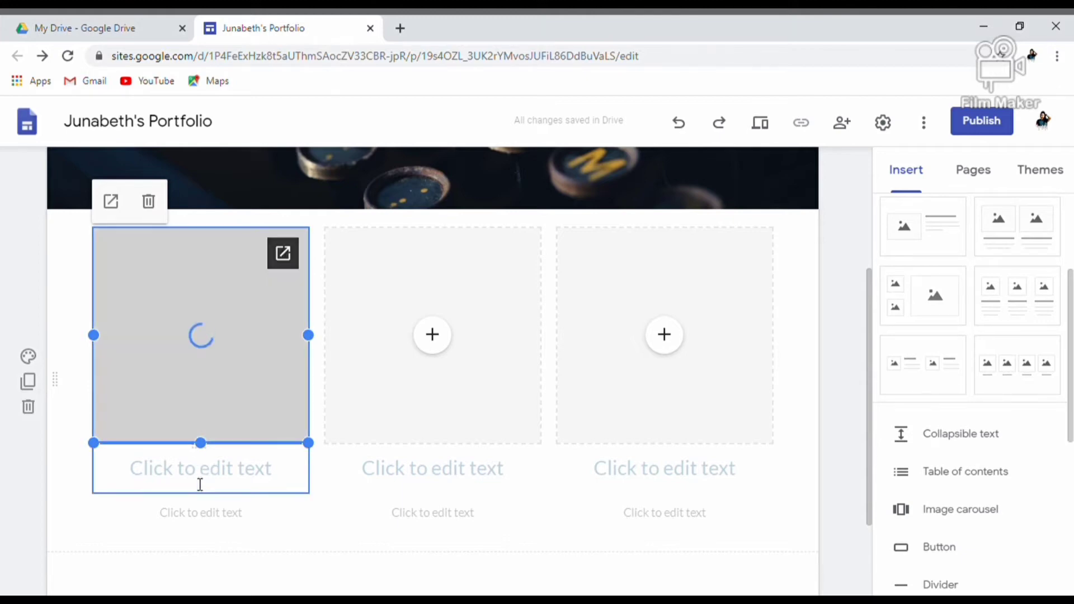
Step: Enter "Activity 1 PHOTO ESSAY" as the heading under the video in the first column
left_click(248, 479)
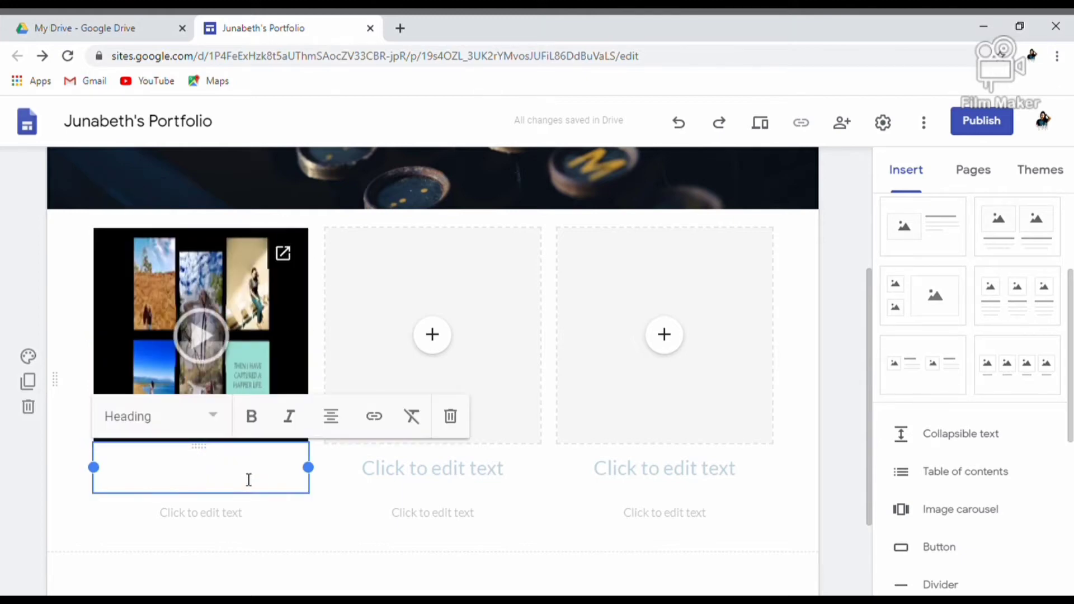
type("activity 1")
key("Return")
key("BackSpace")
type("photo")
key("BackSpace")
key("BackSpace")
key("BackSpace")
key("BackSpace")
key("BackSpace")
type("PHOTO ESSAY")
key("Return")
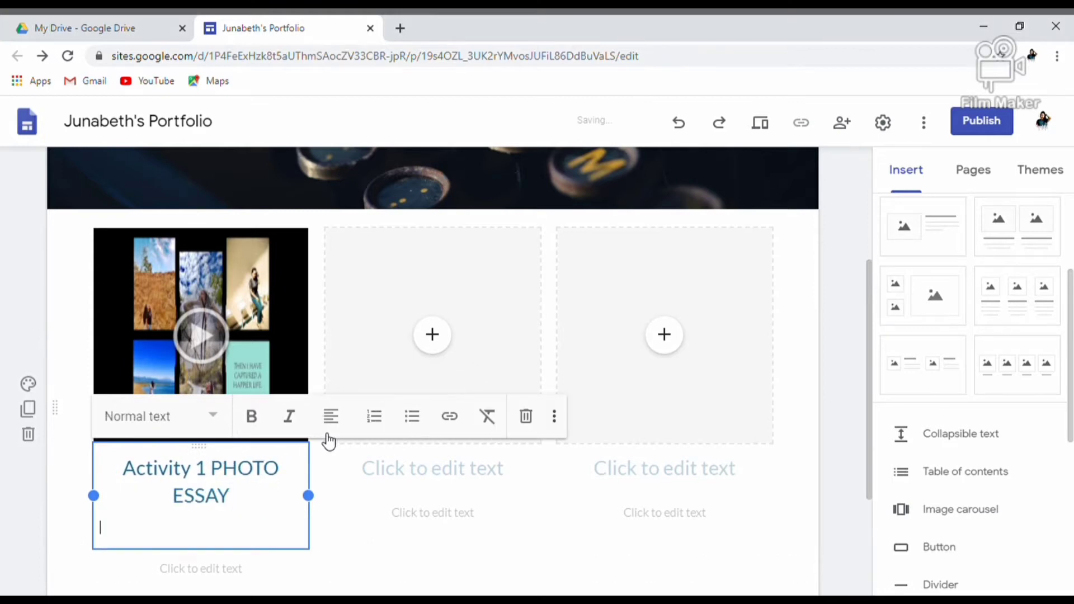
key("BackSpace")
left_click(455, 554)
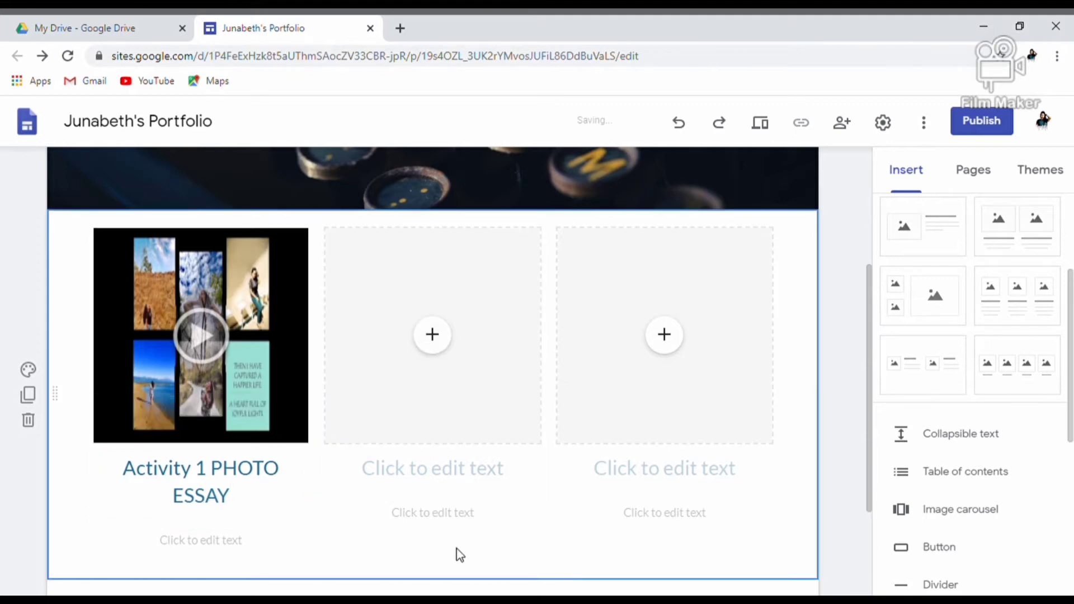
Step: Insert the "assessment1 visuals" folder from Drive into the middle column's placeholder
left_click(444, 354)
left_click(492, 450)
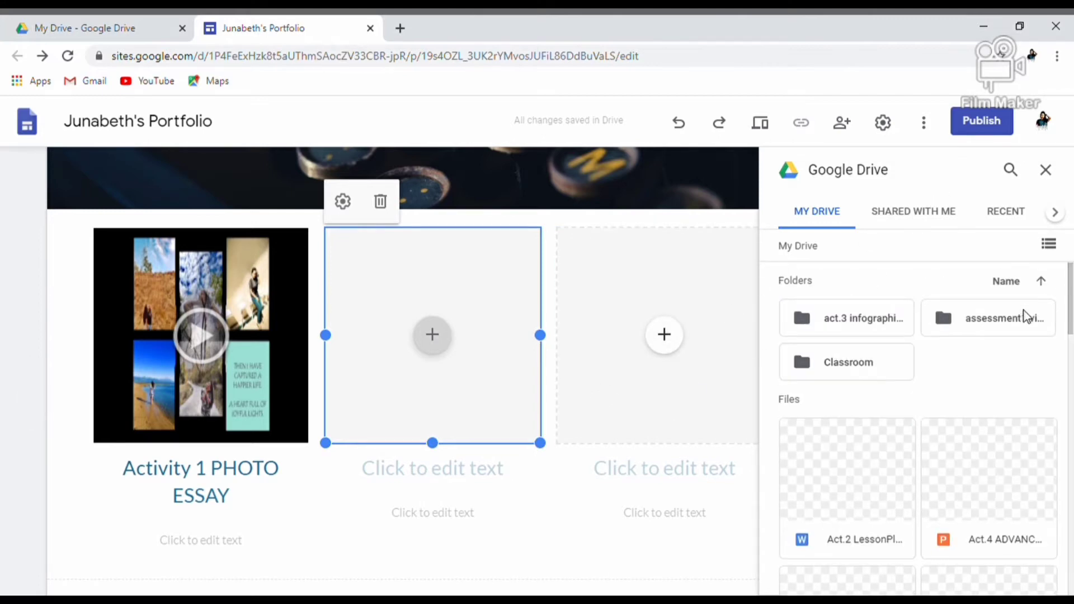
left_click(1022, 327)
left_click(1034, 577)
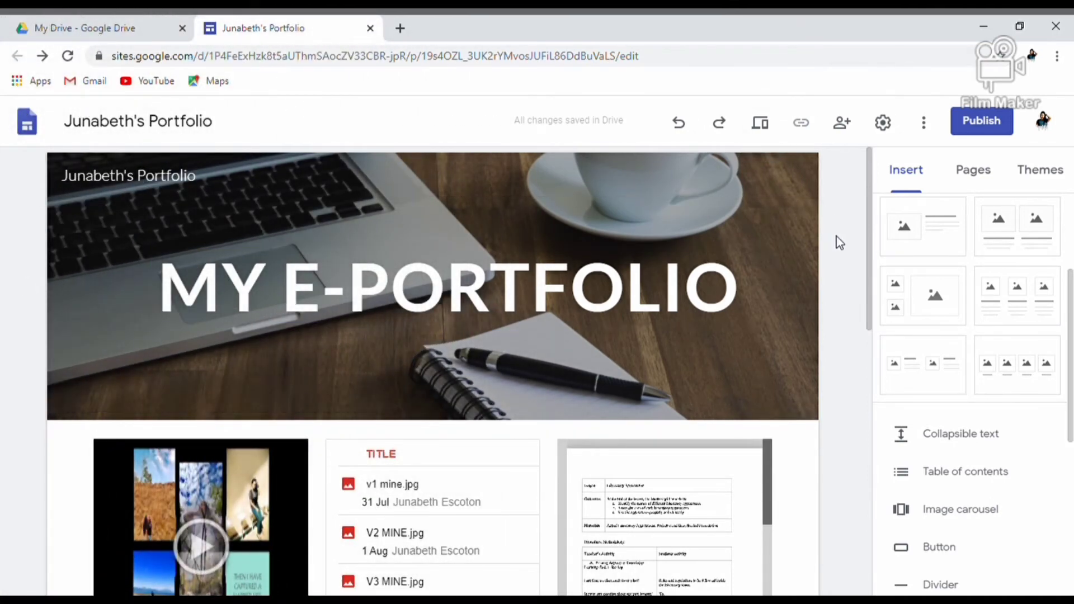
Step: Publish the site to the web under the owner's first name plus "-portfolio", viewable by anyone, and open the published page
left_click_drag(873, 274, 859, 253)
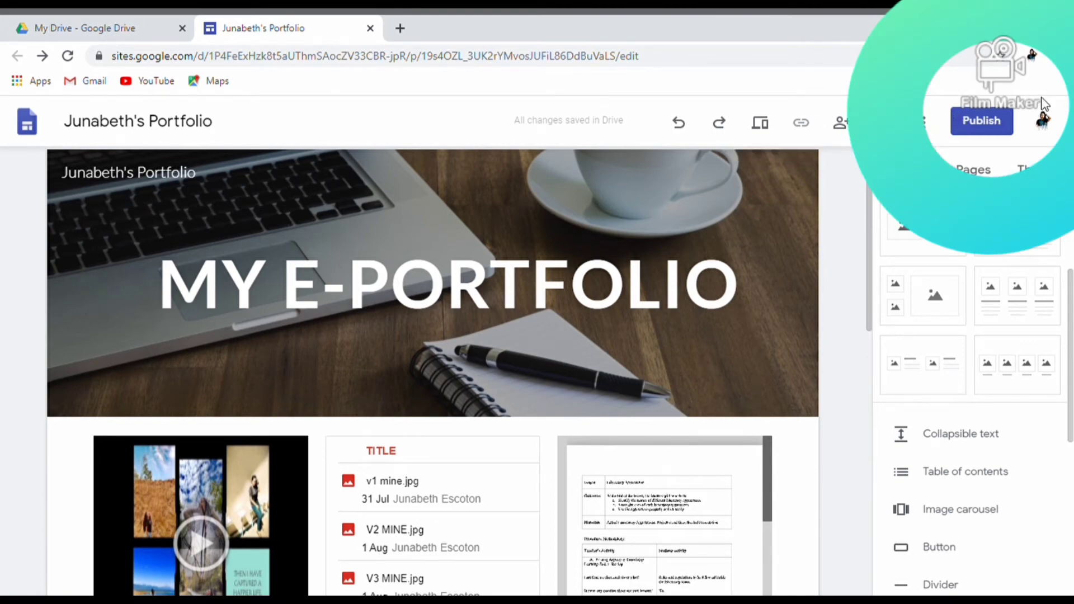
left_click(960, 123)
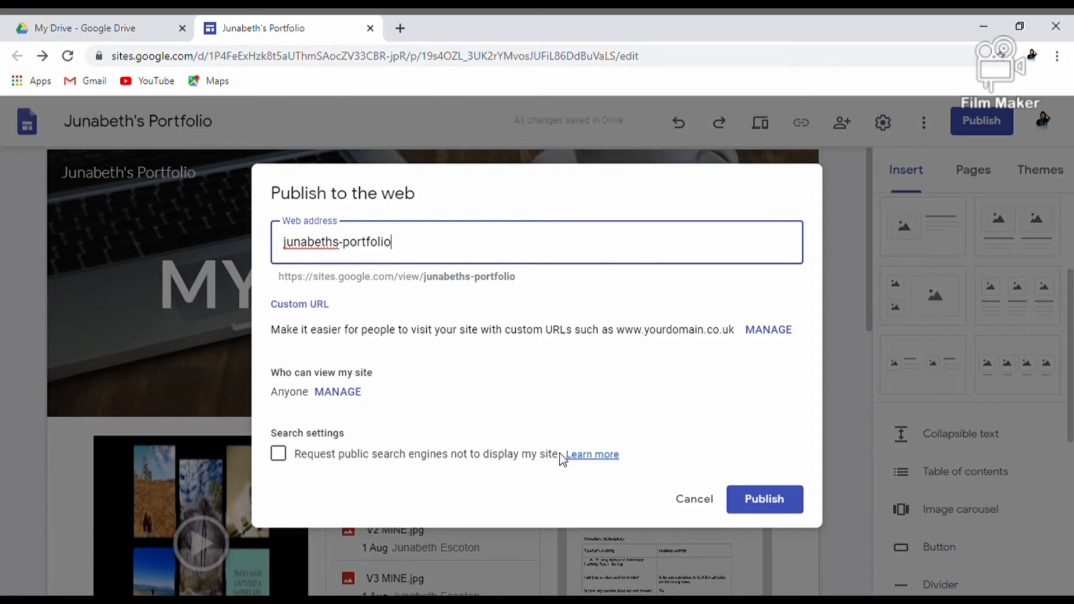
left_click(755, 506)
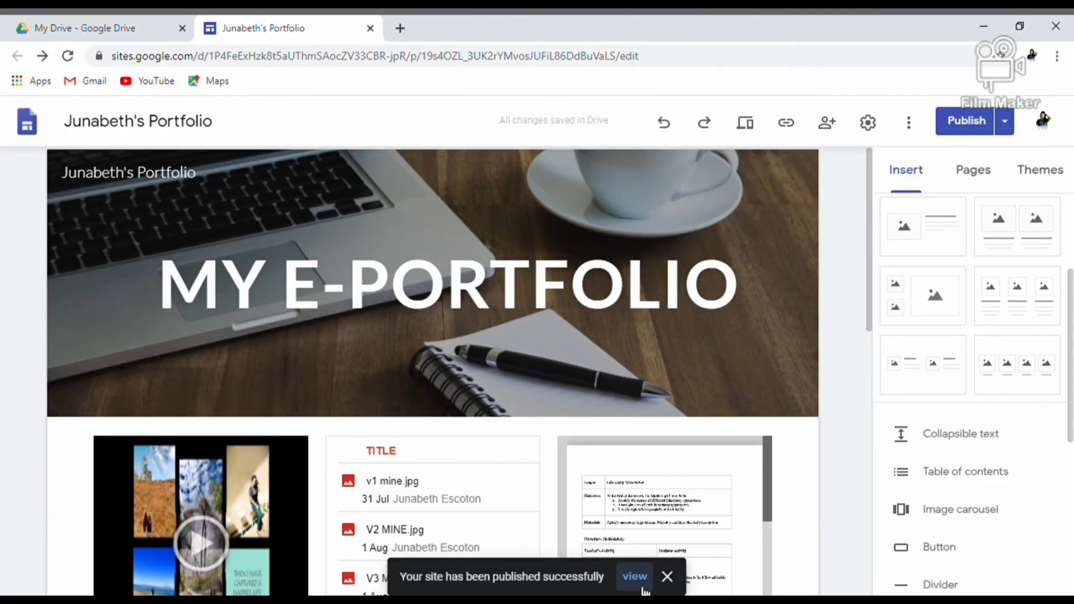
left_click(635, 577)
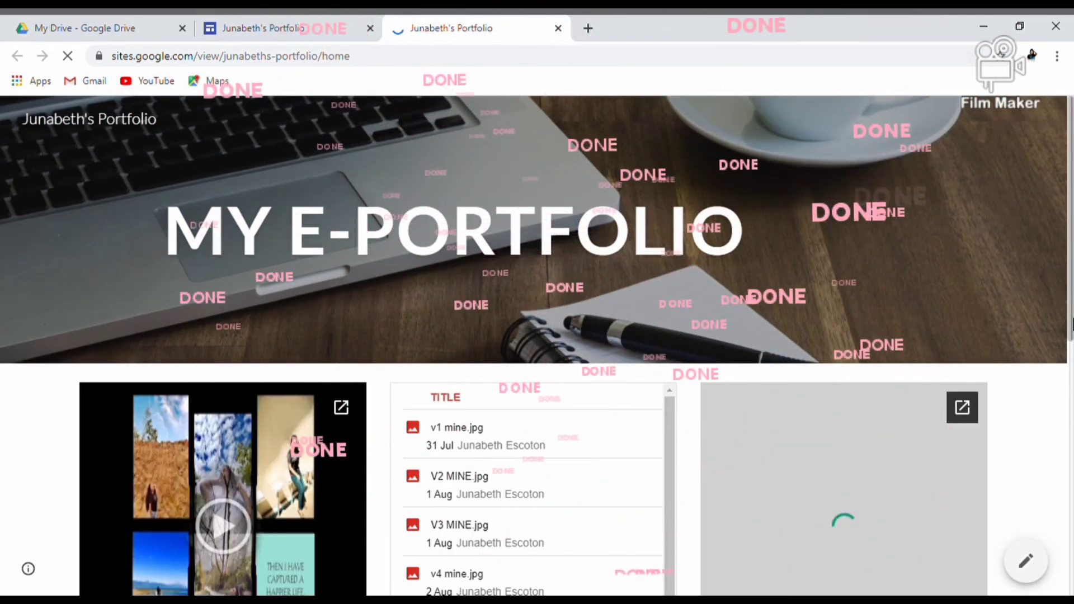
Step: Play the embedded Activity 1 PHOTO ESSAY video on the published page, then pause it partway through
scroll(931, 278, "down", 3)
left_click_drag(1073, 387, 1073, 314)
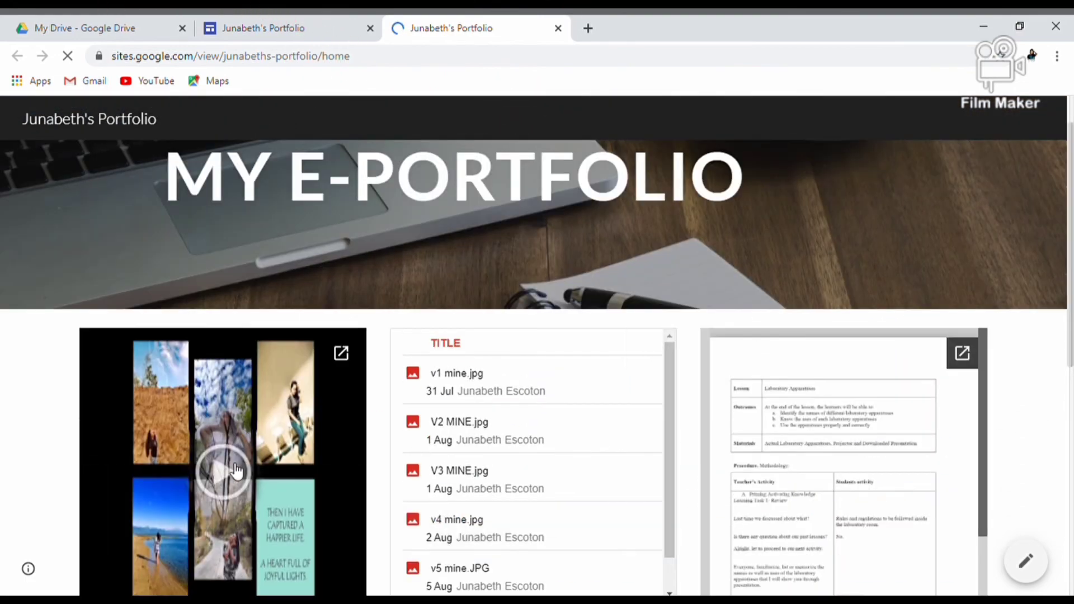
left_click(230, 465)
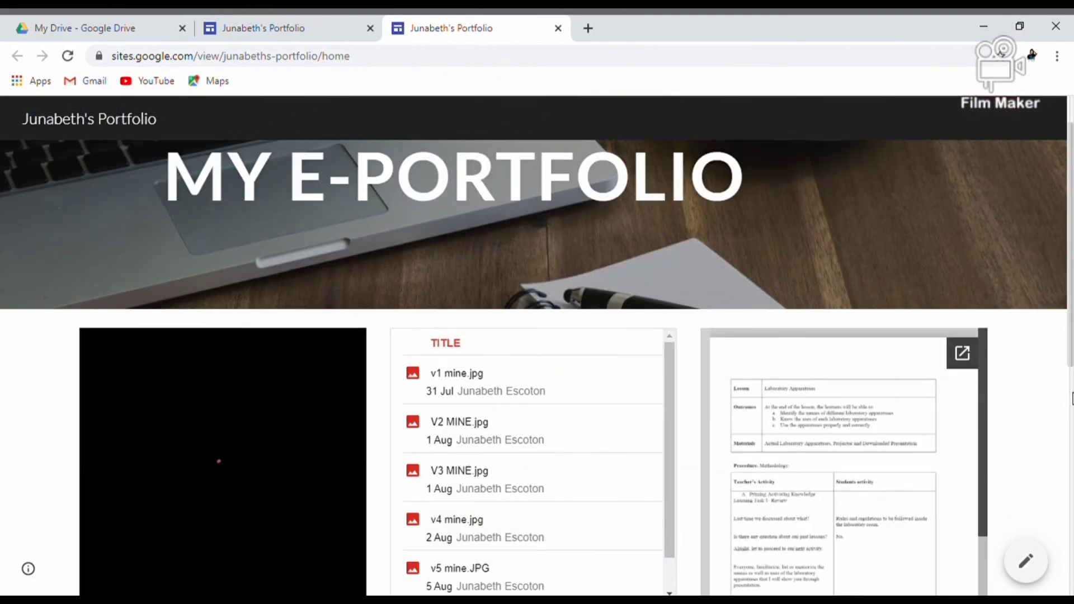
scroll(1069, 372, "down", 2)
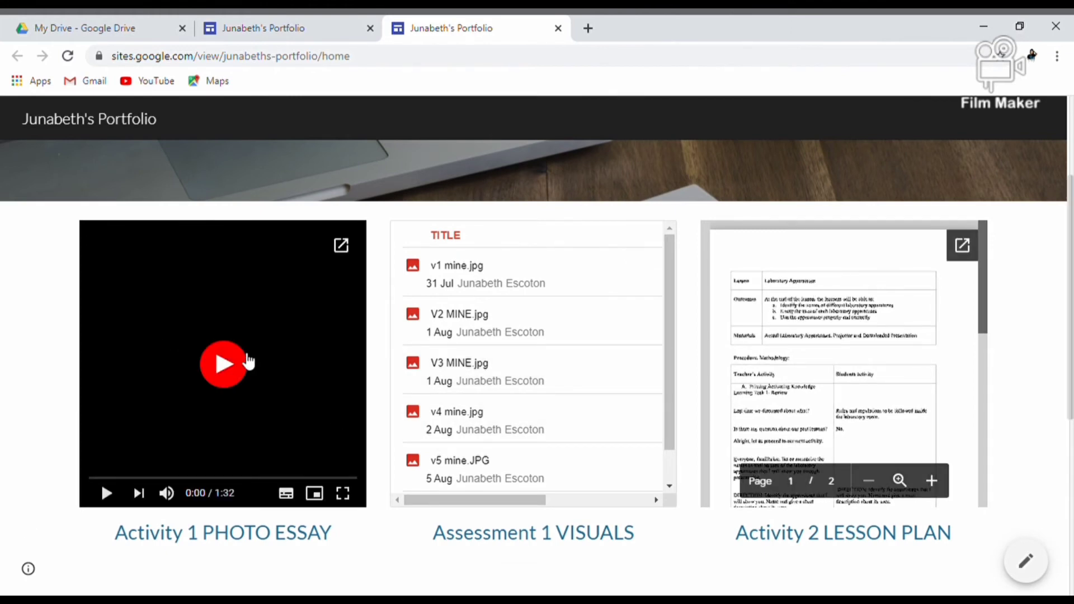
left_click(232, 371)
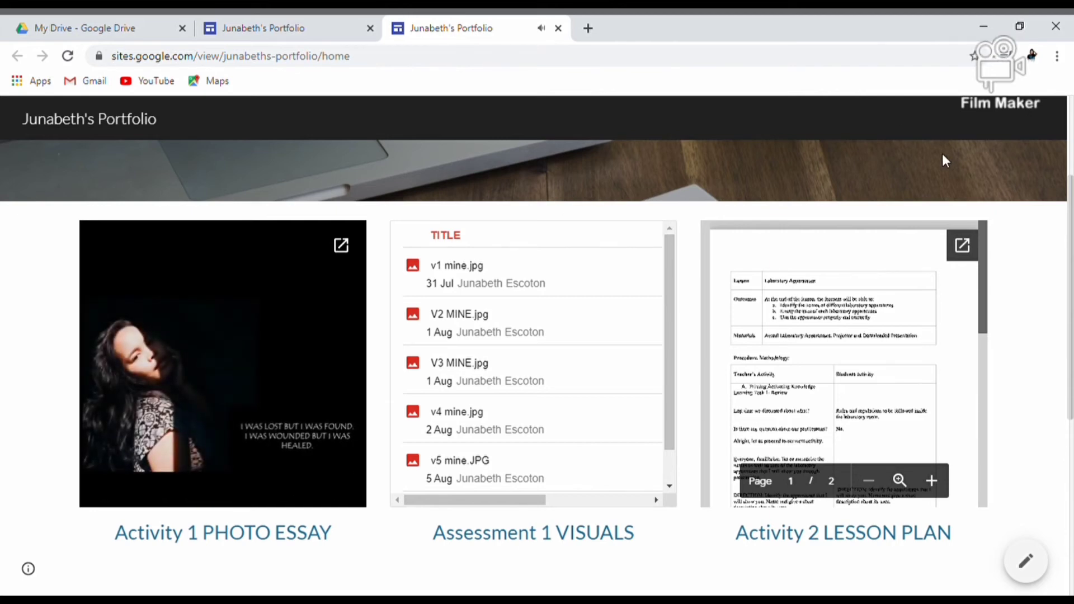
mouse_move(193, 408)
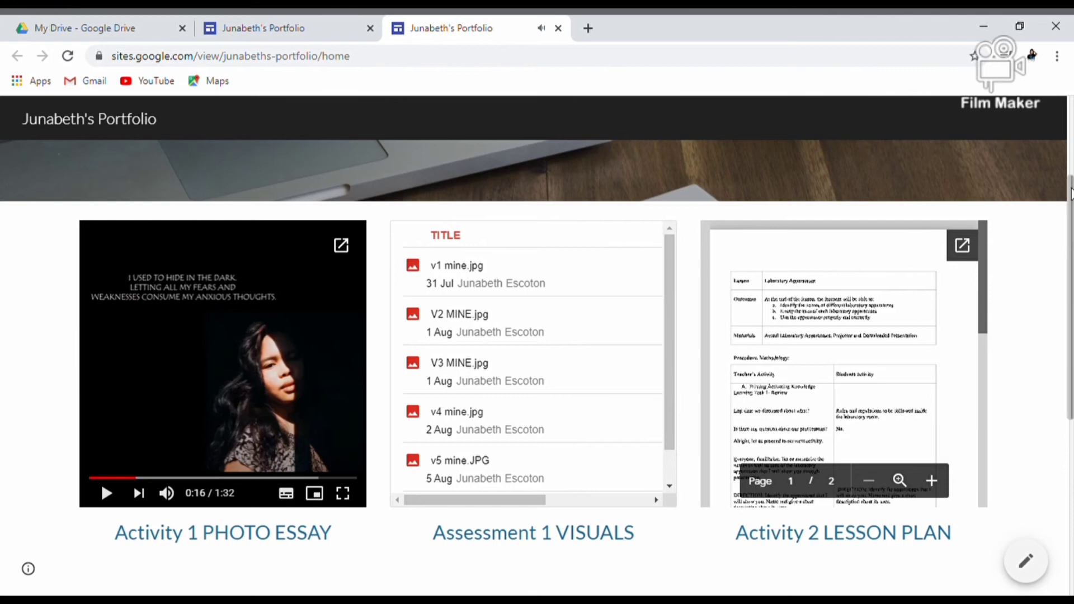
Step: Review the remaining embedded activities on the published page and open an image from the Assessment 1 VISUALS folder
left_click_drag(1068, 257, 1059, 430)
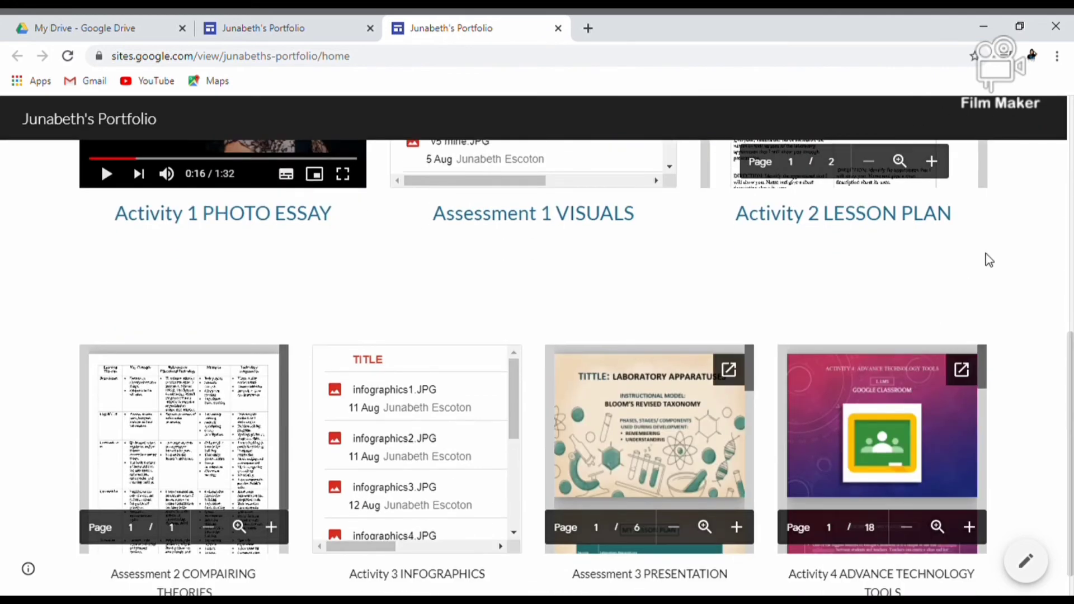
scroll(711, 327, "up", 7)
double_click(526, 400)
left_click(479, 378)
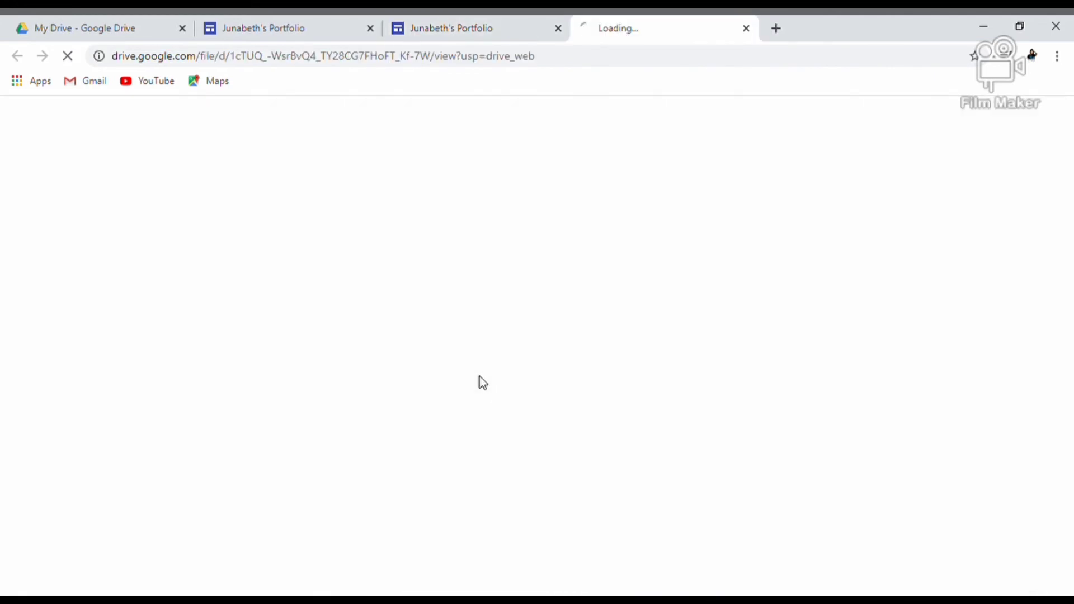